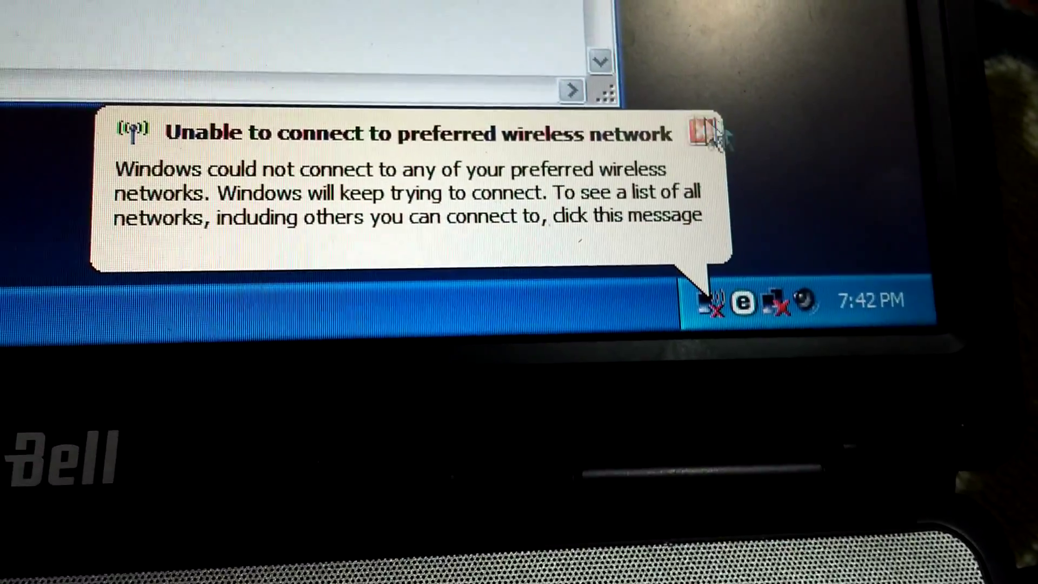
Step: Close the 'Unable to connect to preferred wireless network' balloon
click(712, 139)
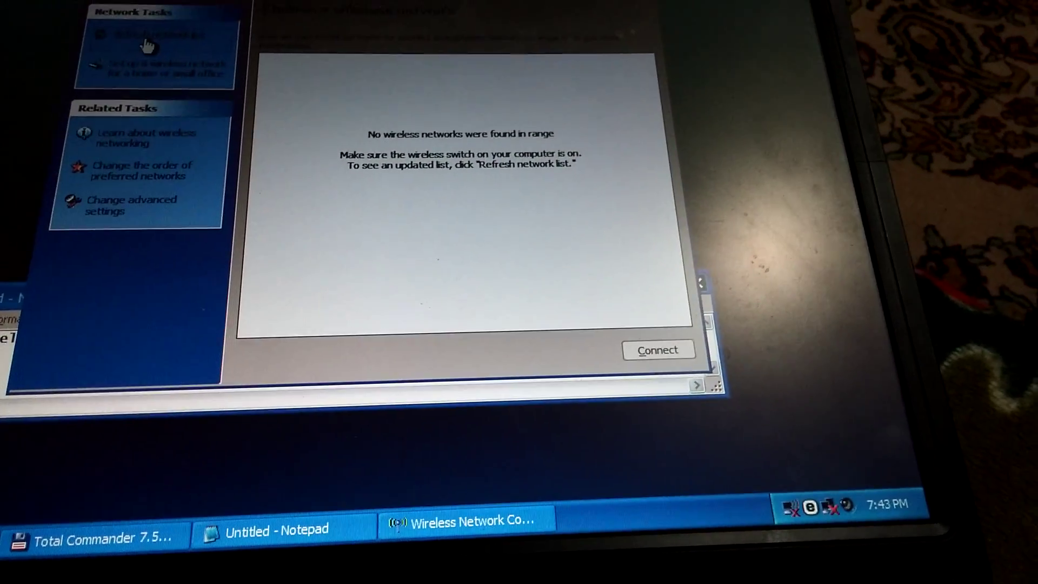
Step: Refresh the available wireless networks list to search again for networks in range
click(130, 63)
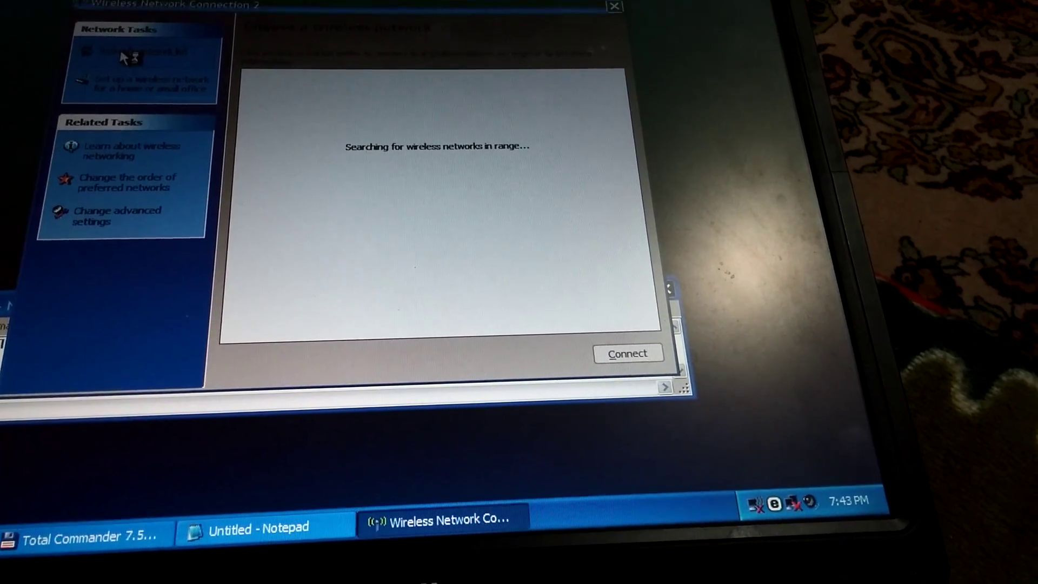